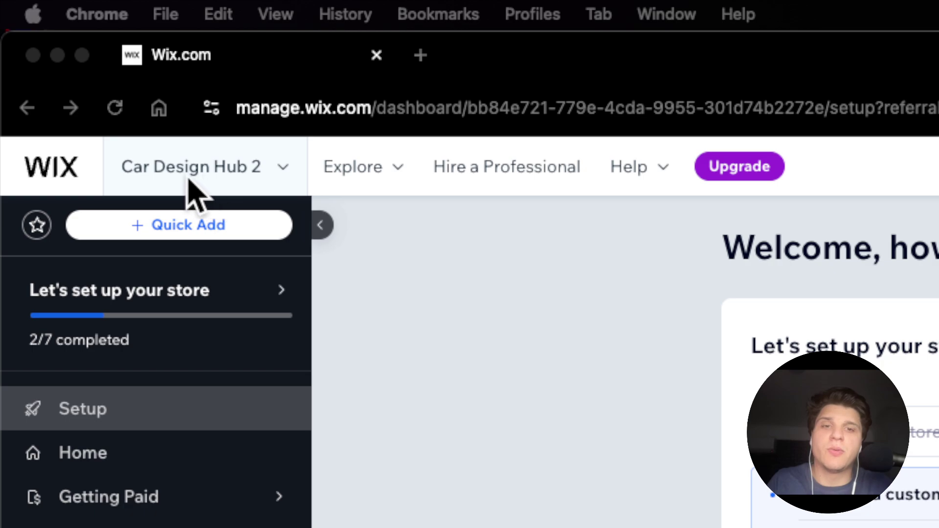
Go to the list of all sites and start creating a new site.
left_click(194, 171)
left_click(196, 171)
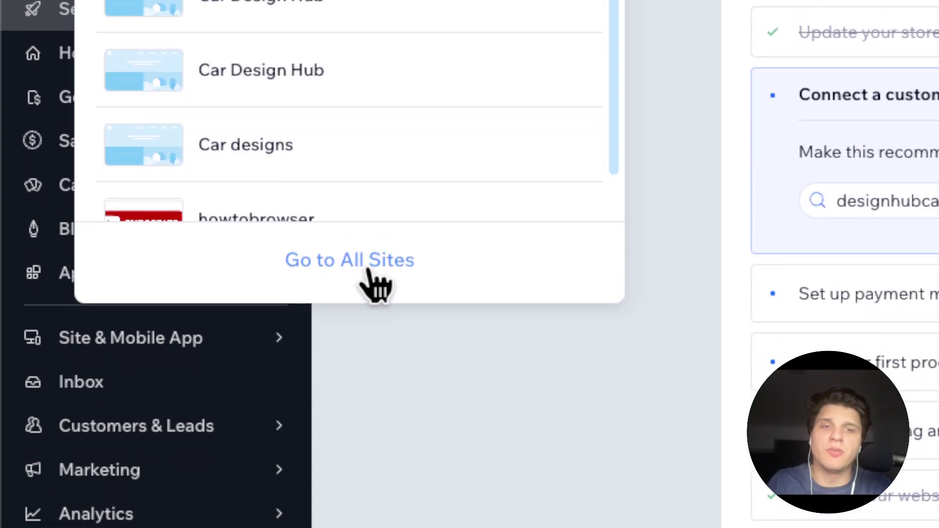
left_click(397, 273)
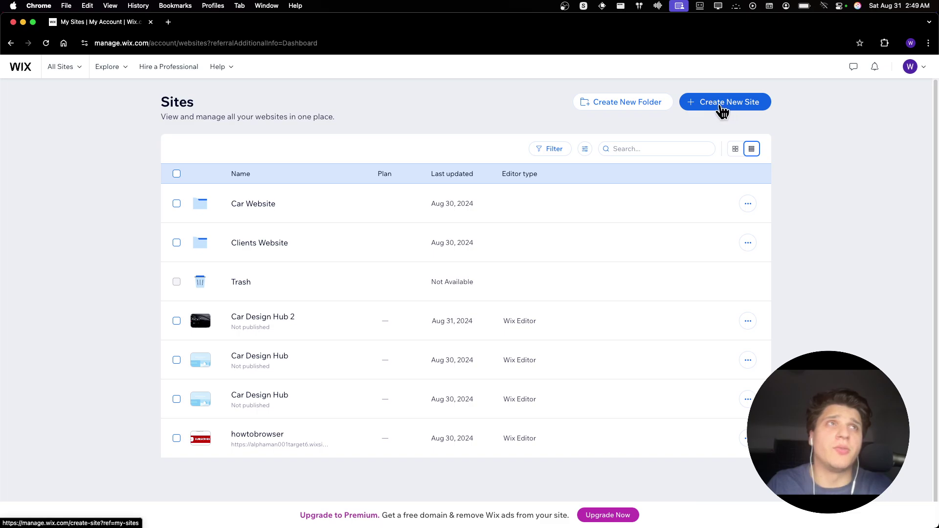
left_click(722, 105)
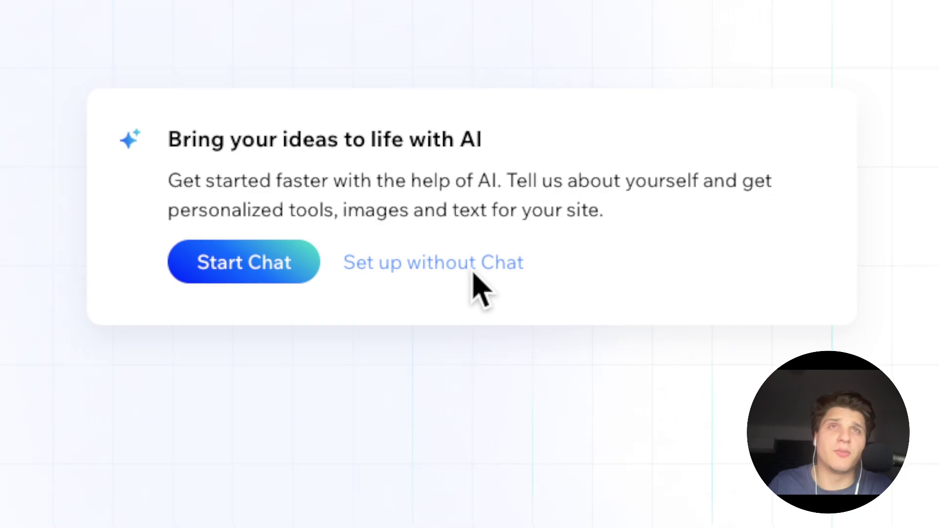
Set up the site without the AI chat and choose Car Detailing Company as the website type.
left_click(471, 269)
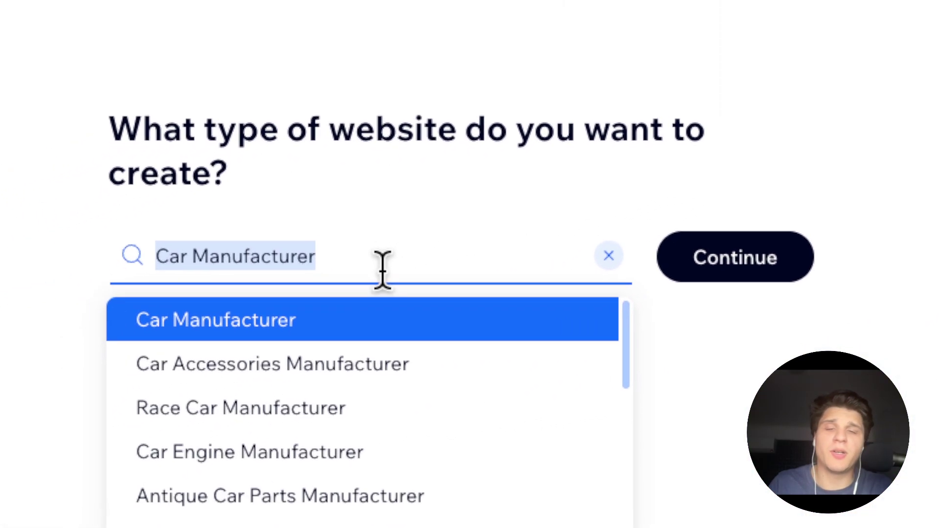
type("pl")
key("BackSpace")
key("BackSpace")
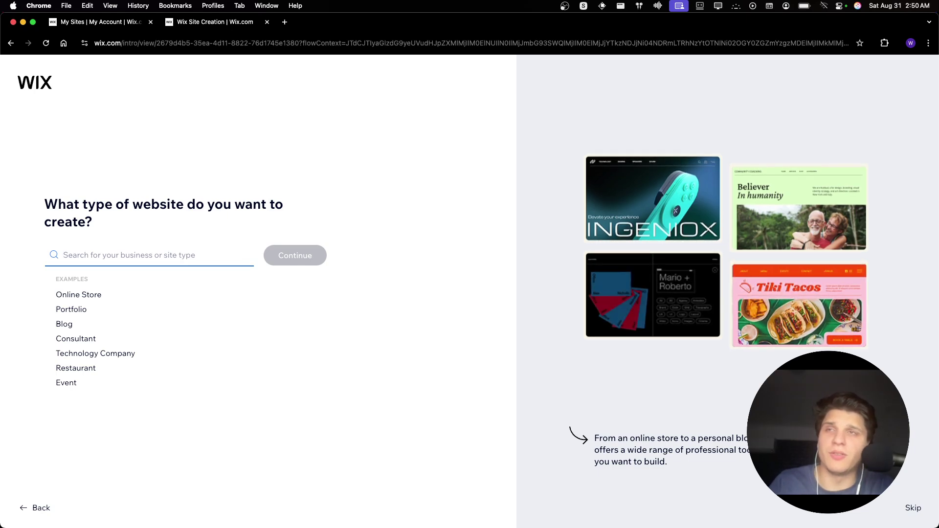
type("car")
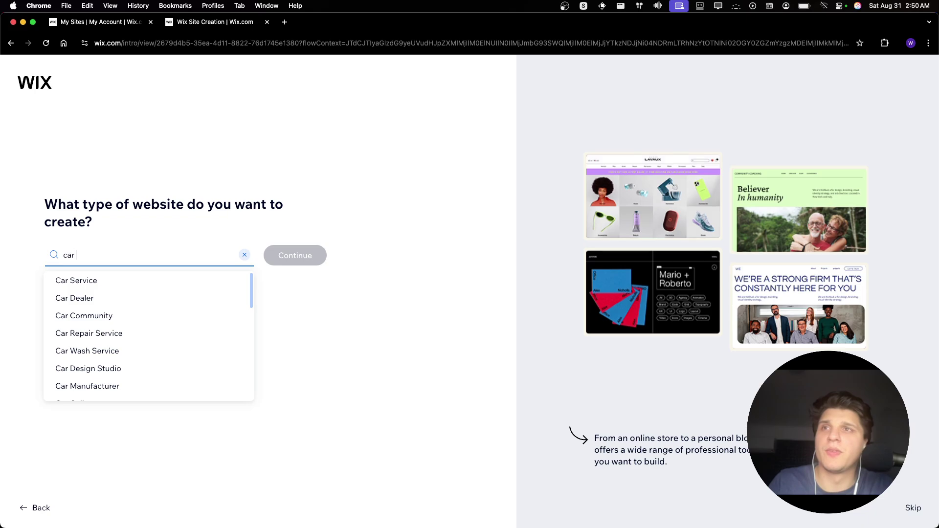
type(" dea")
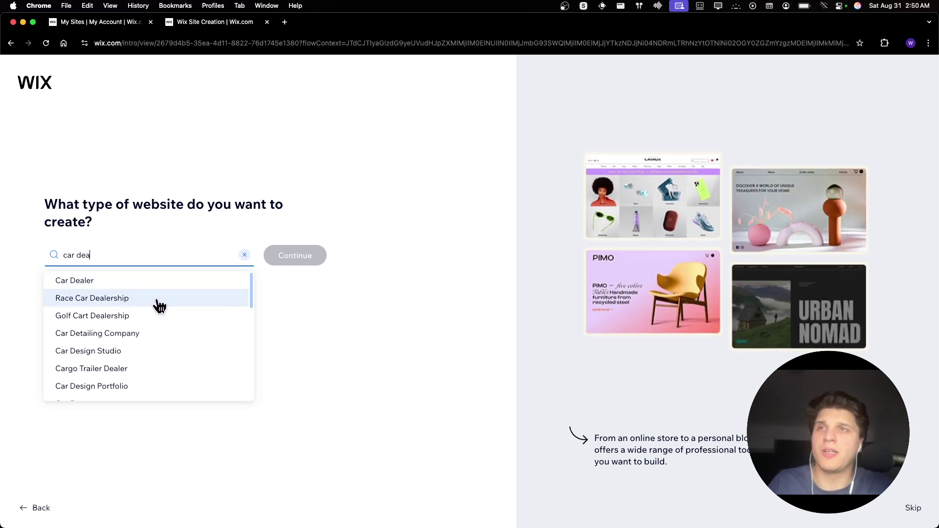
key("super+a")
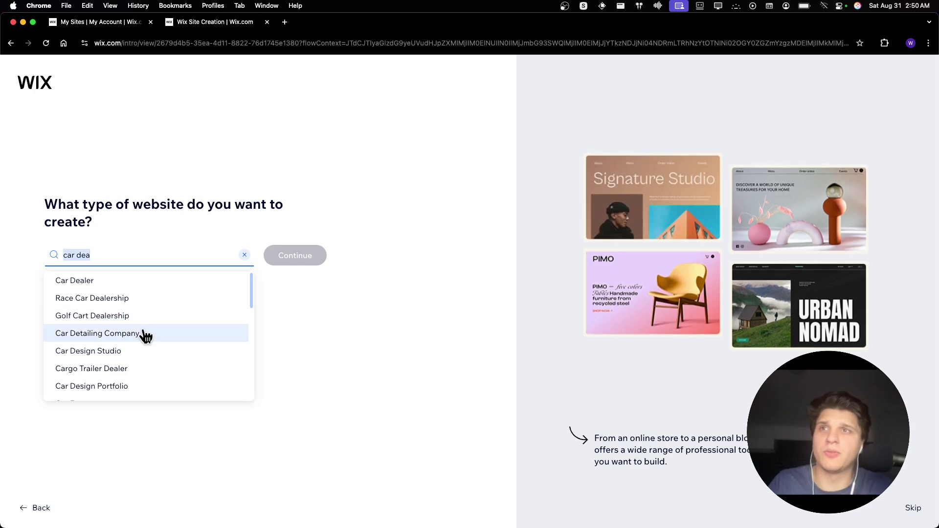
left_click(146, 334)
left_click(298, 264)
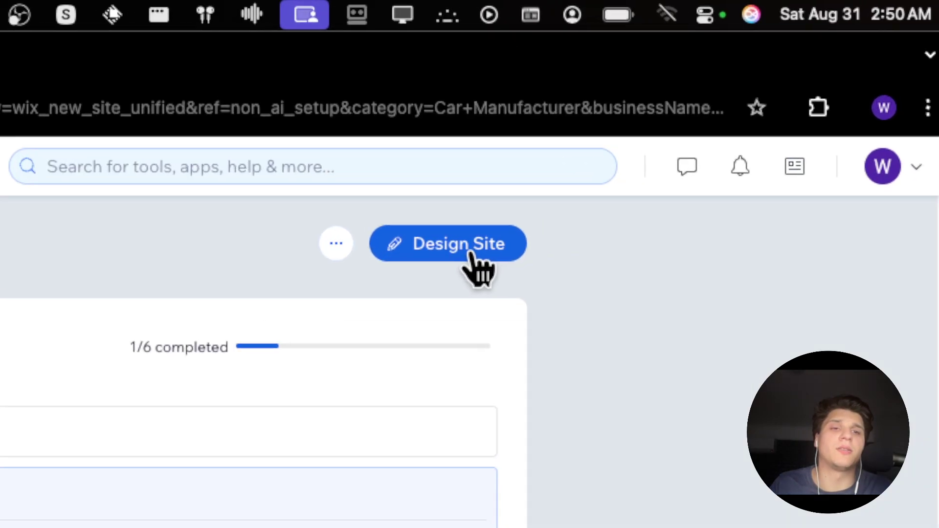
Start designing the site with the blank Start from Scratch template and dismiss the AI content dialog.
left_click(743, 100)
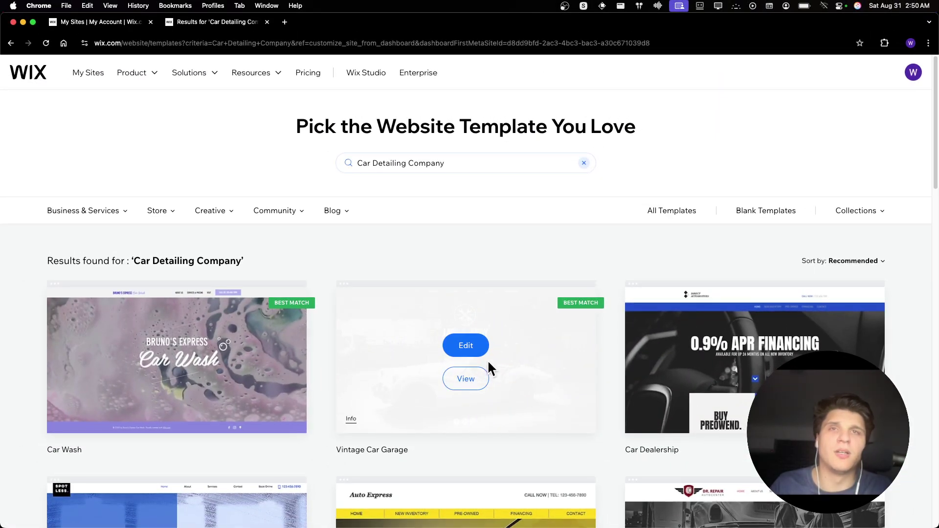
scroll(487, 359, "down", 10)
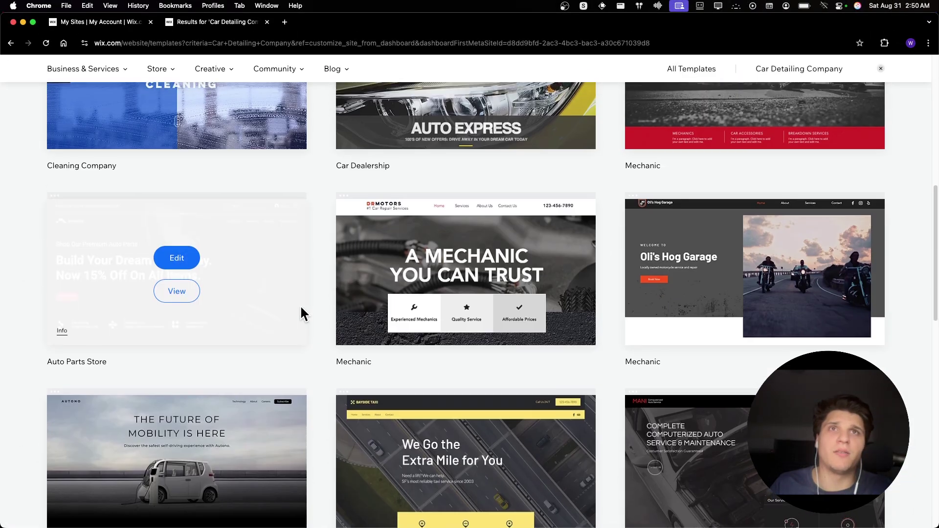
scroll(301, 307, "up", 10)
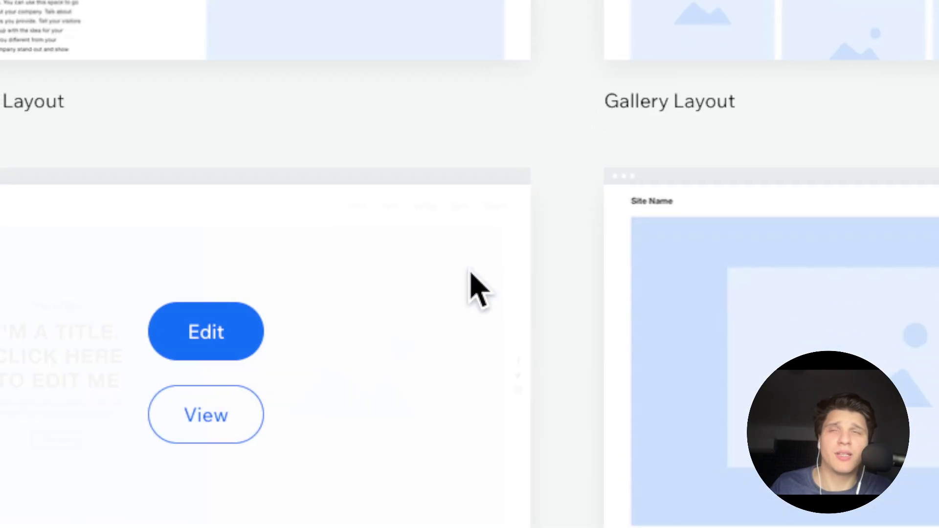
scroll(524, 269, "up", 10)
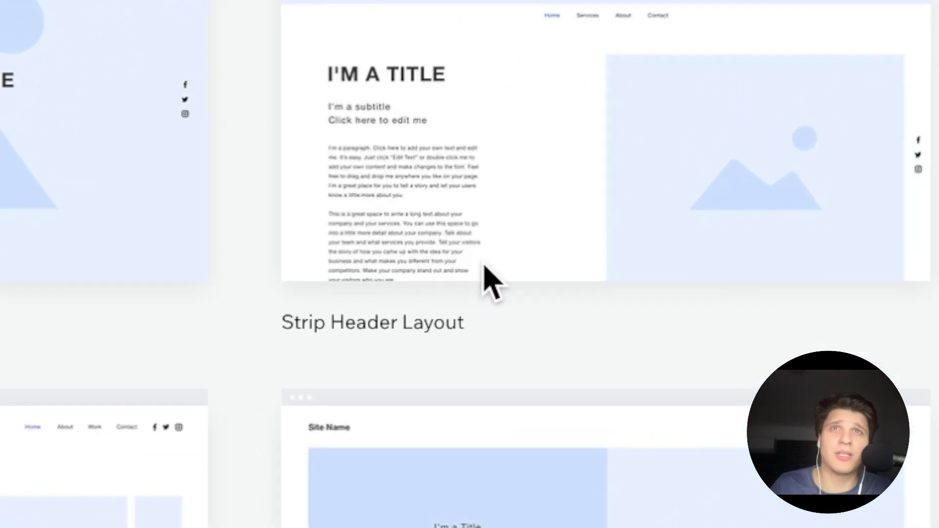
scroll(477, 274, "up", 4)
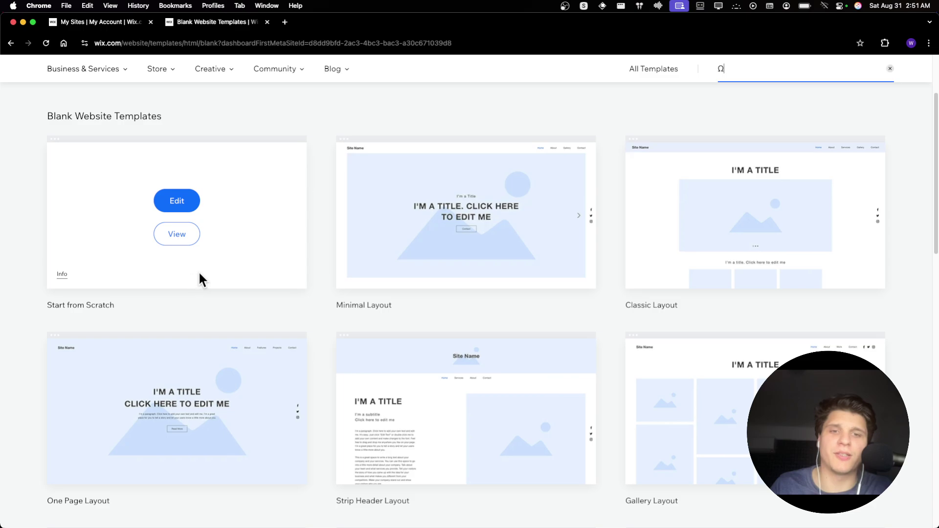
type("Ω")
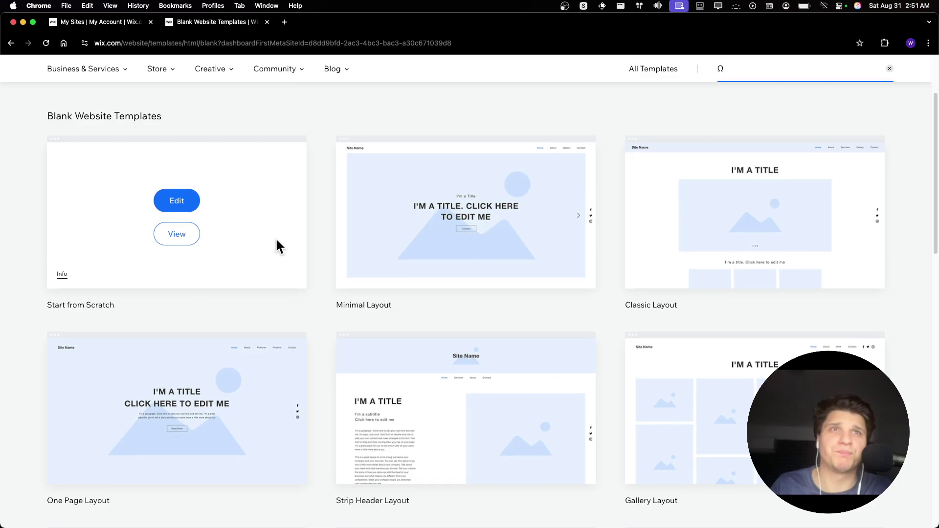
left_click(179, 201)
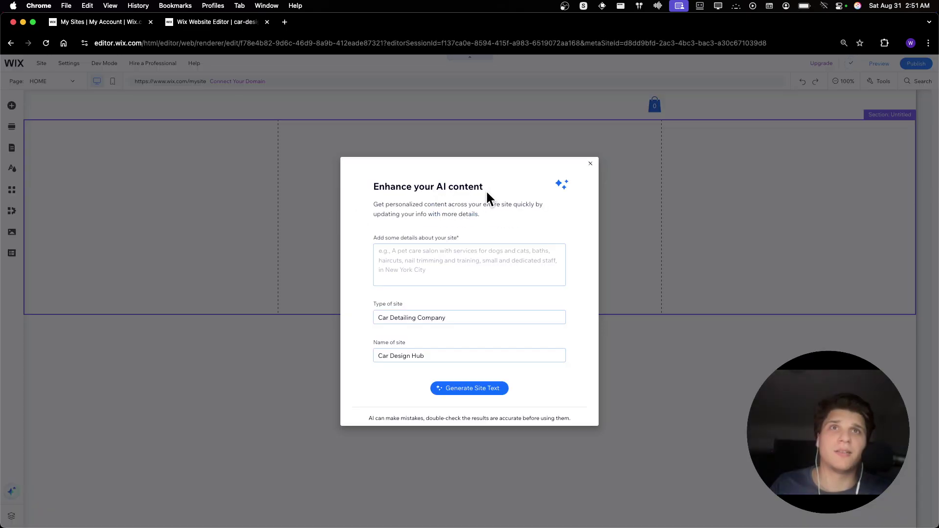
left_click(590, 164)
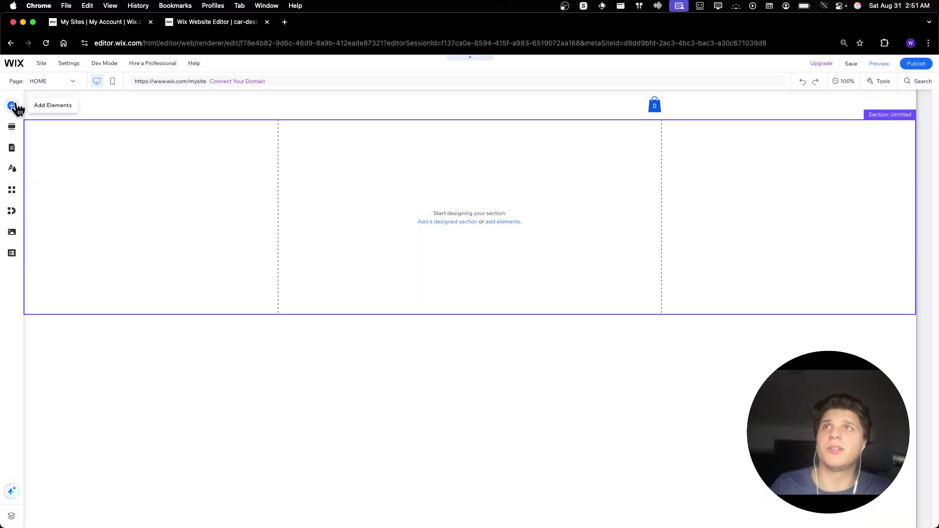
Add the boxed themed menu to the page and place it in the header beside the cart icon.
left_click(12, 106)
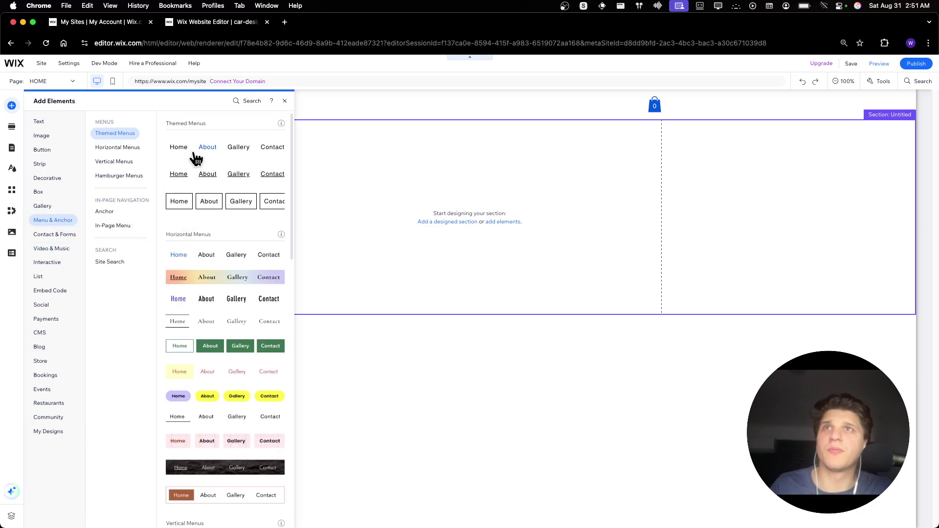
left_click(204, 210)
left_click_drag(410, 215, 411, 109)
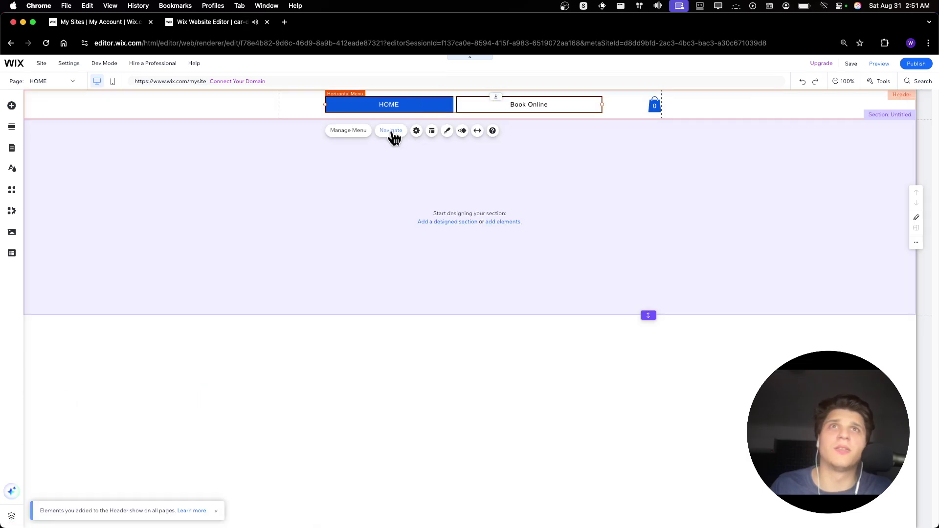
left_click(346, 133)
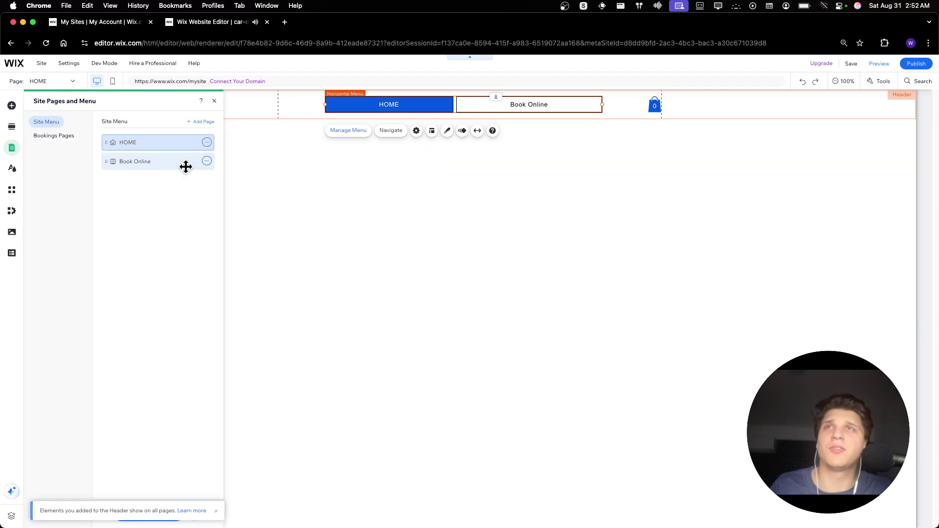
left_click_drag(357, 100, 358, 104)
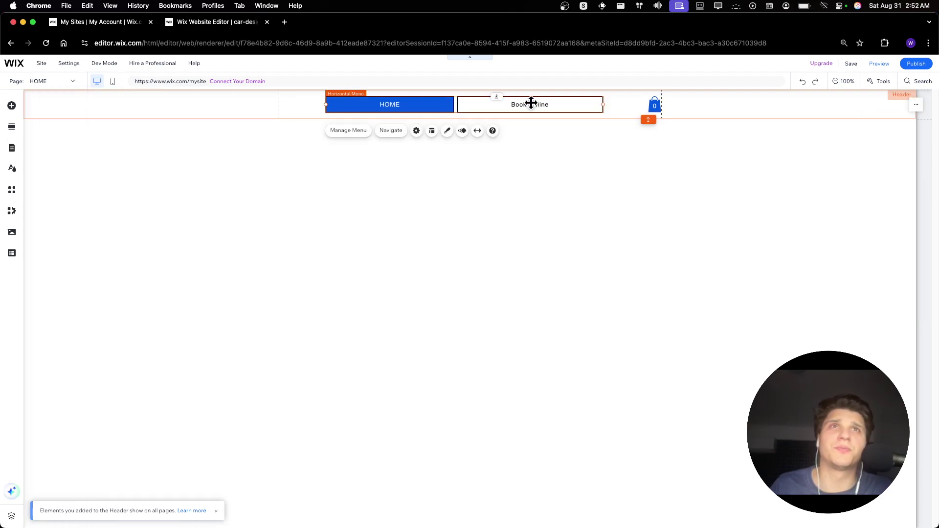
Preview the site in desktop and mobile view, check the mobile header menu, and return to the editor.
left_click(879, 64)
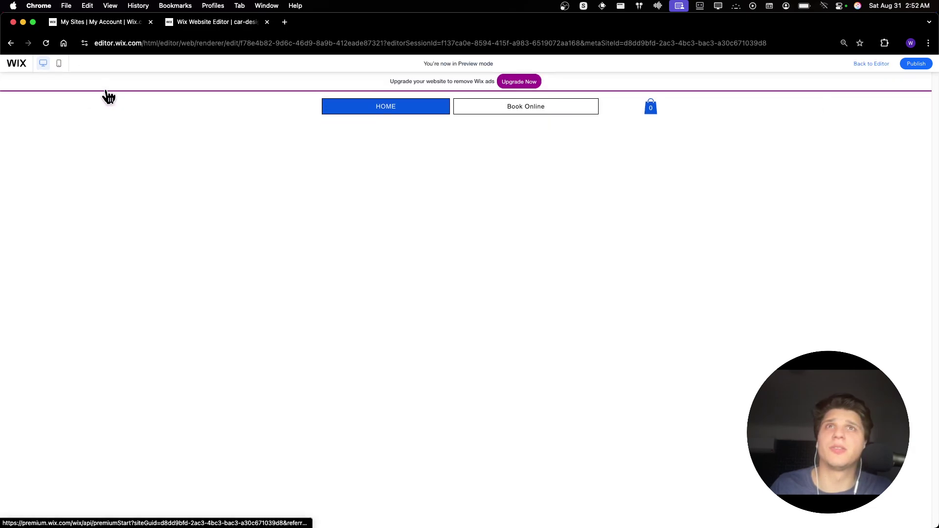
left_click(58, 63)
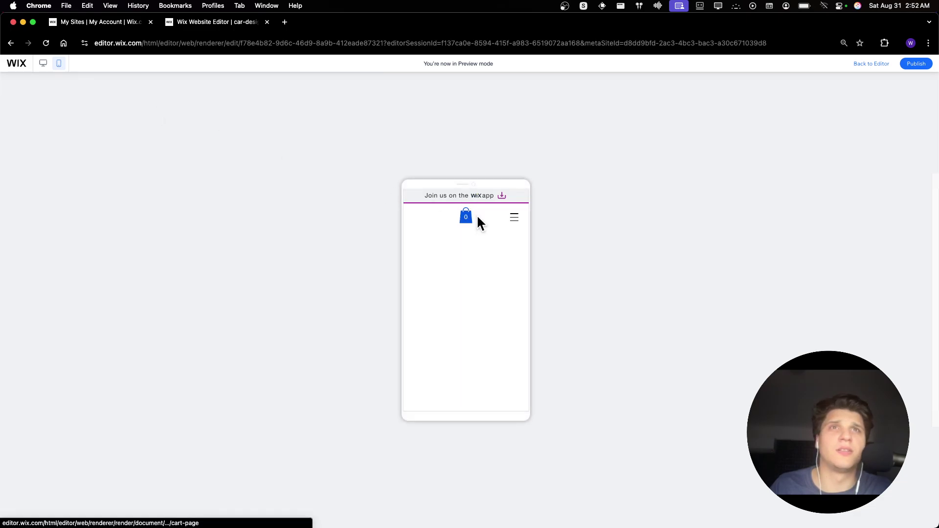
left_click(514, 217)
left_click(514, 218)
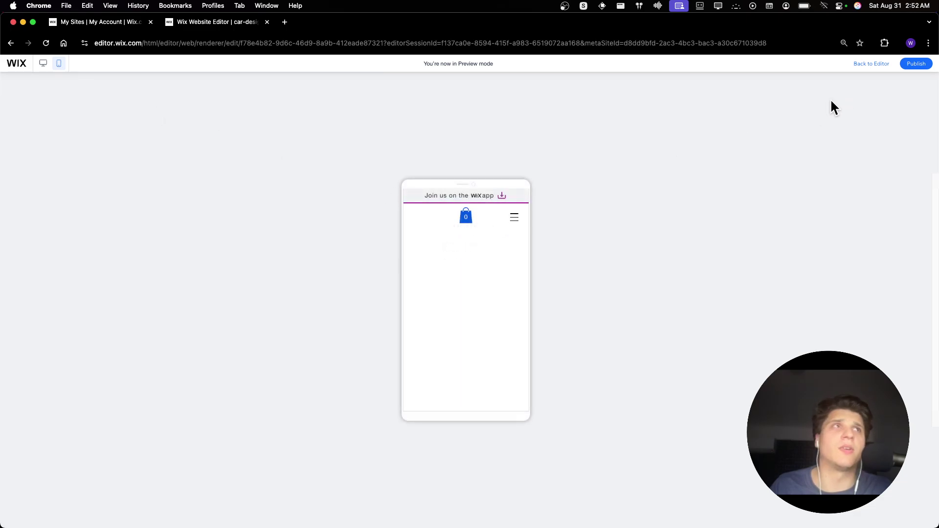
left_click(870, 65)
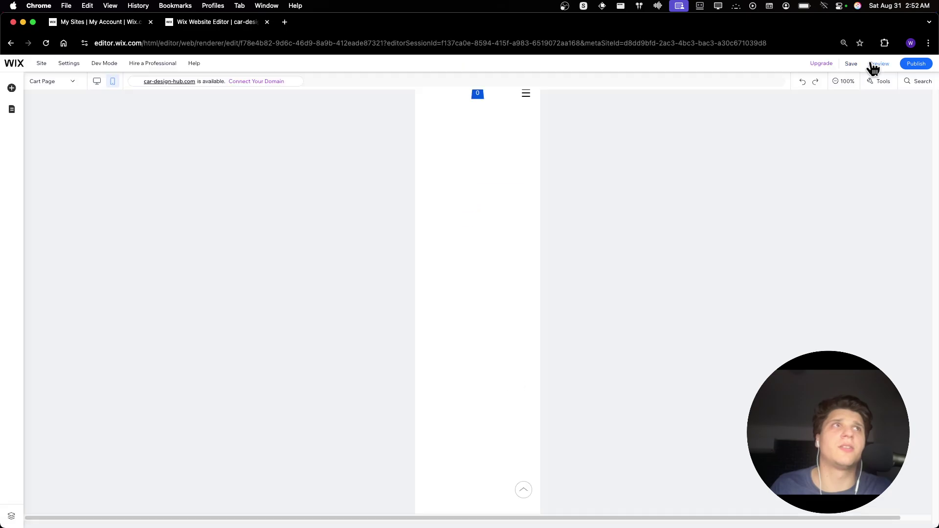
Remove the cart icon from the header of the mobile layout.
left_click(477, 118)
left_click_drag(477, 110, 476, 117)
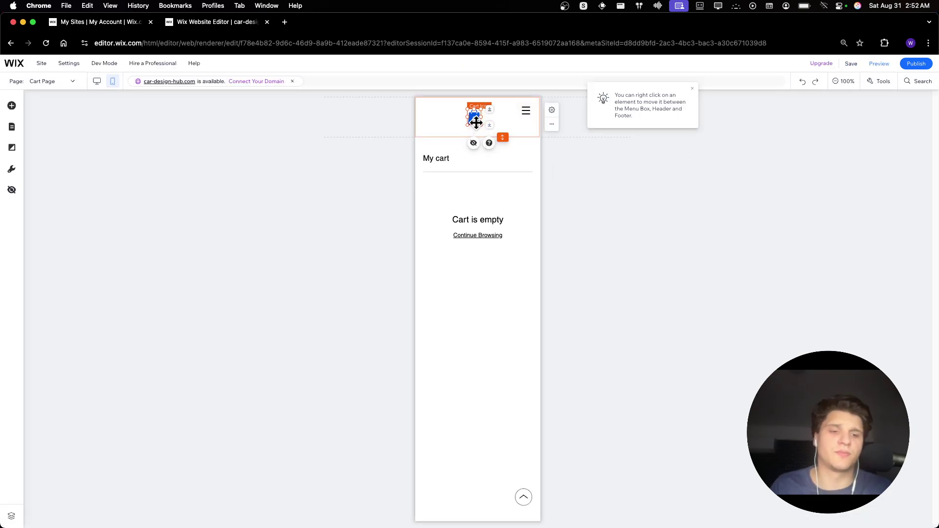
key("Delete")
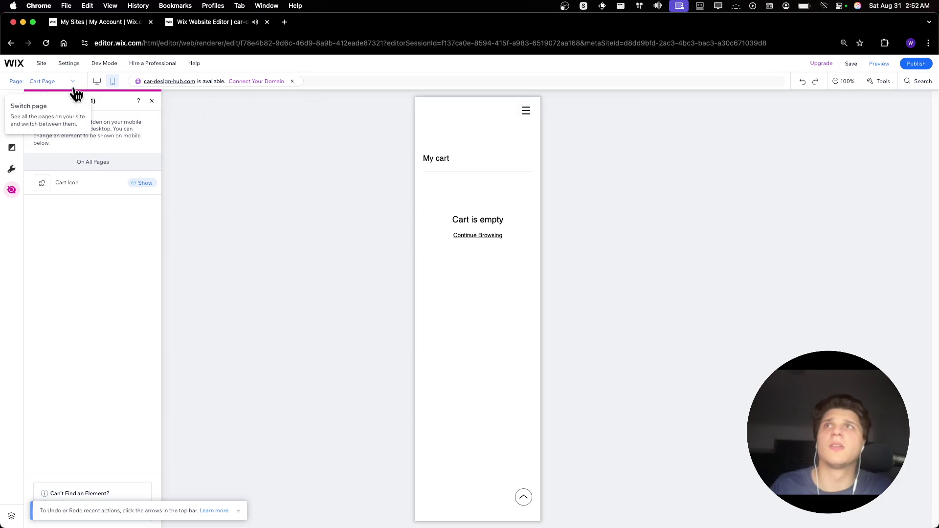
Switch to the desktop layout and move the cart widget slightly lower on the Cart Page.
left_click(97, 82)
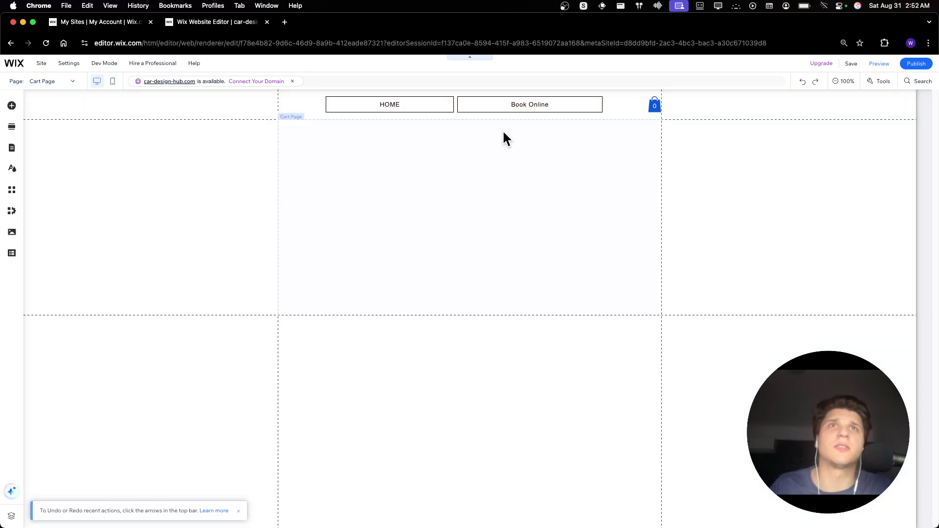
left_click(313, 175)
left_click_drag(391, 172, 414, 181)
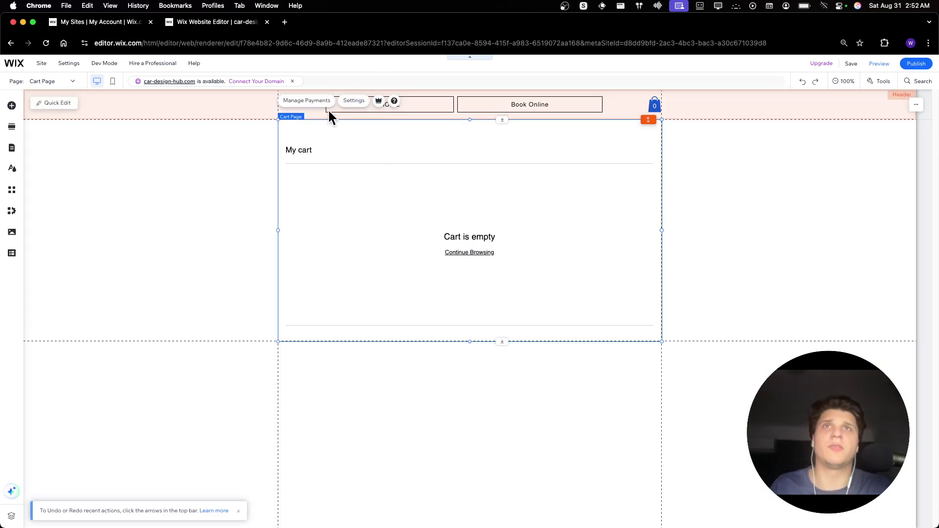
left_click_drag(329, 117, 336, 166)
left_click_drag(325, 203, 293, 155)
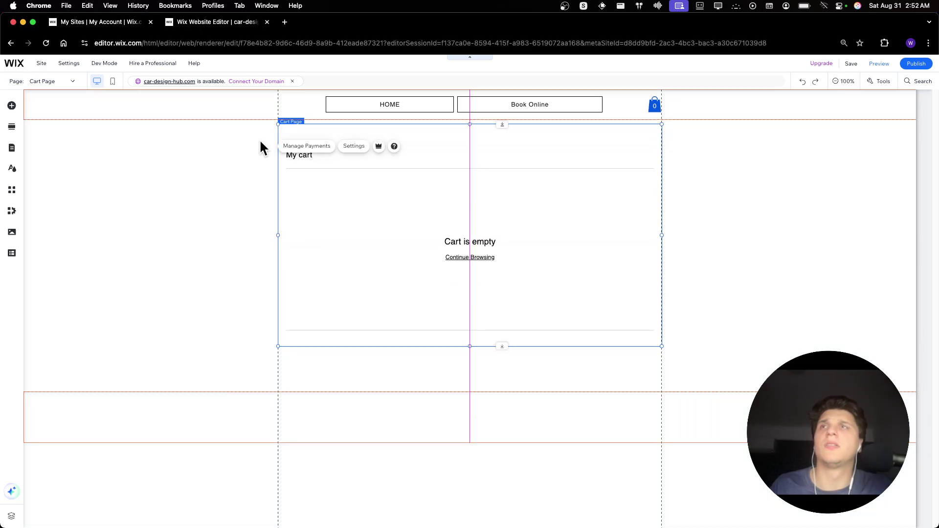
Switch to the HOME page and try to delete its empty untitled section.
left_click(67, 81)
left_click(62, 111)
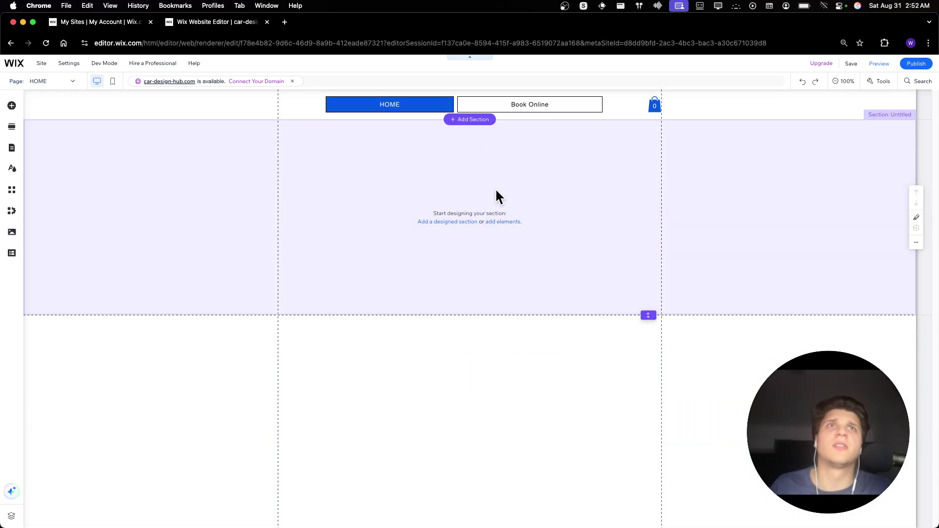
left_click(587, 203)
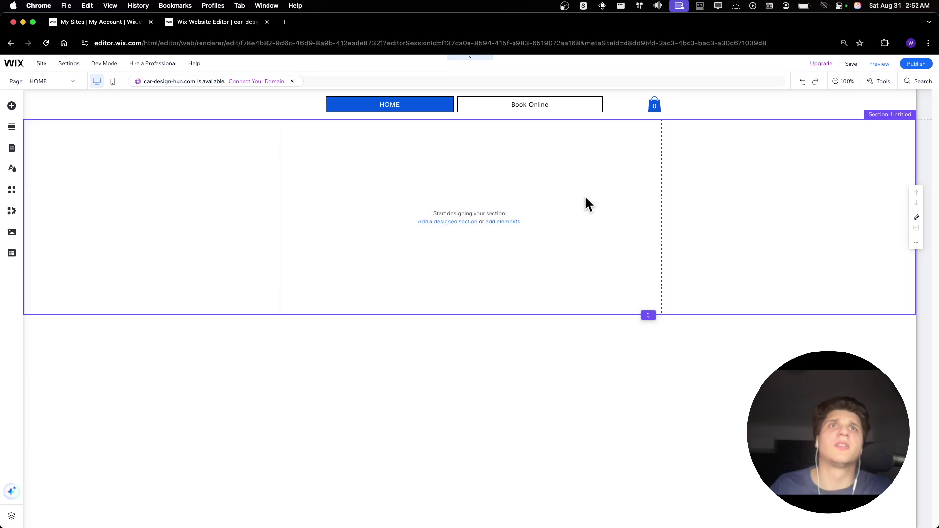
key("BackSpace")
Enlarge the cart icon in the header and shift the horizontal menu slightly towards it.
mouse_move(655, 108)
left_mouse_down()
mouse_move(637, 117)
mouse_move(639, 108)
left_mouse_up()
left_click(582, 110)
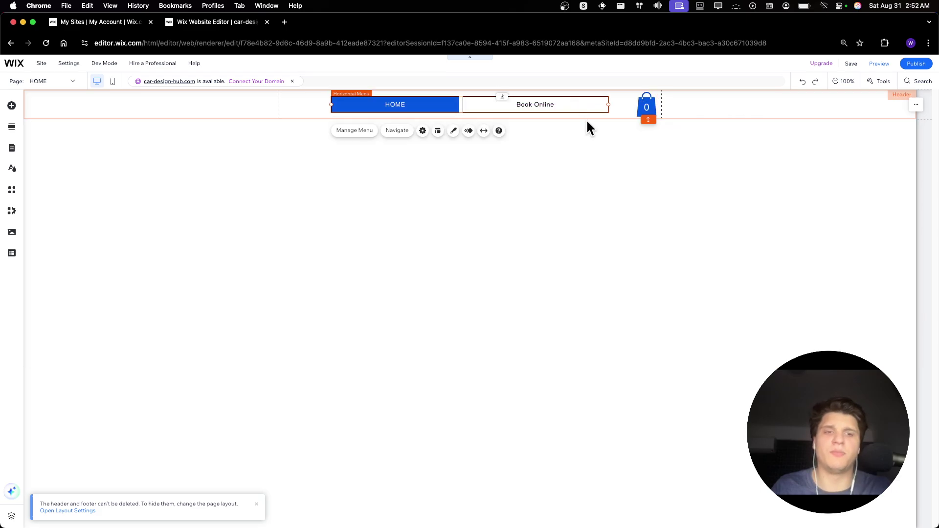